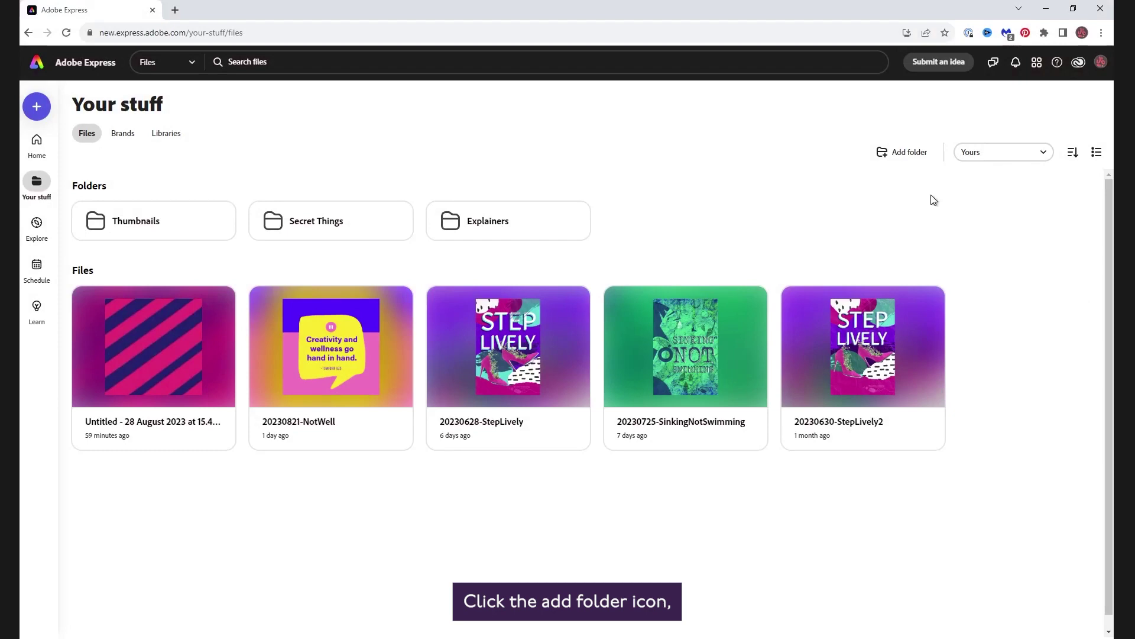
- Create a folder named 'No One Can See This!' in Your stuff
click(905, 154)
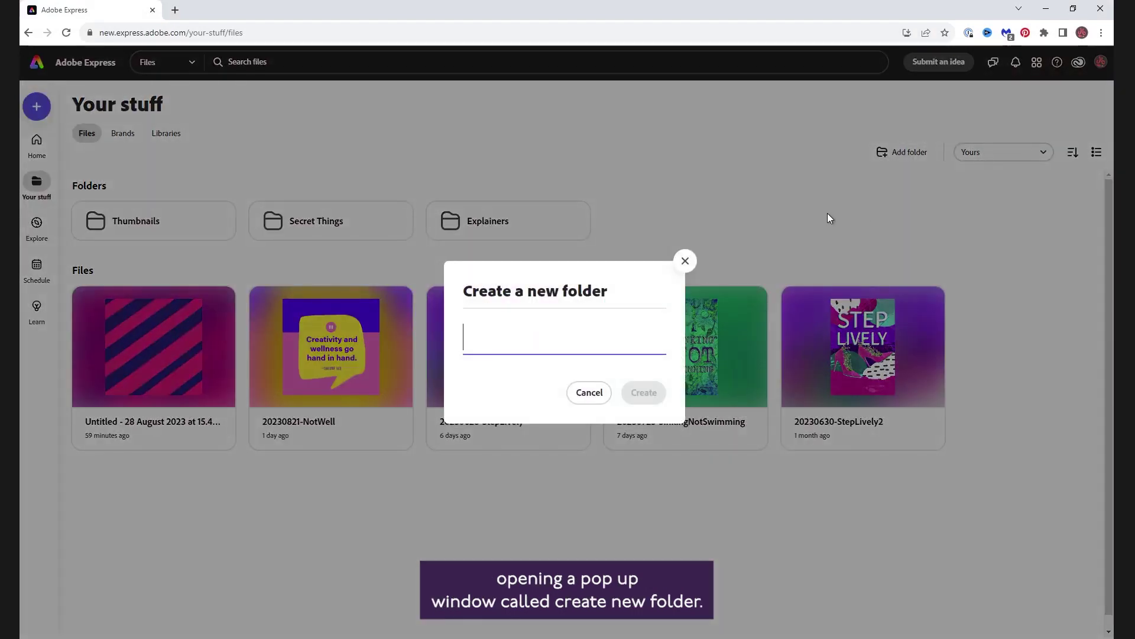
text(N)
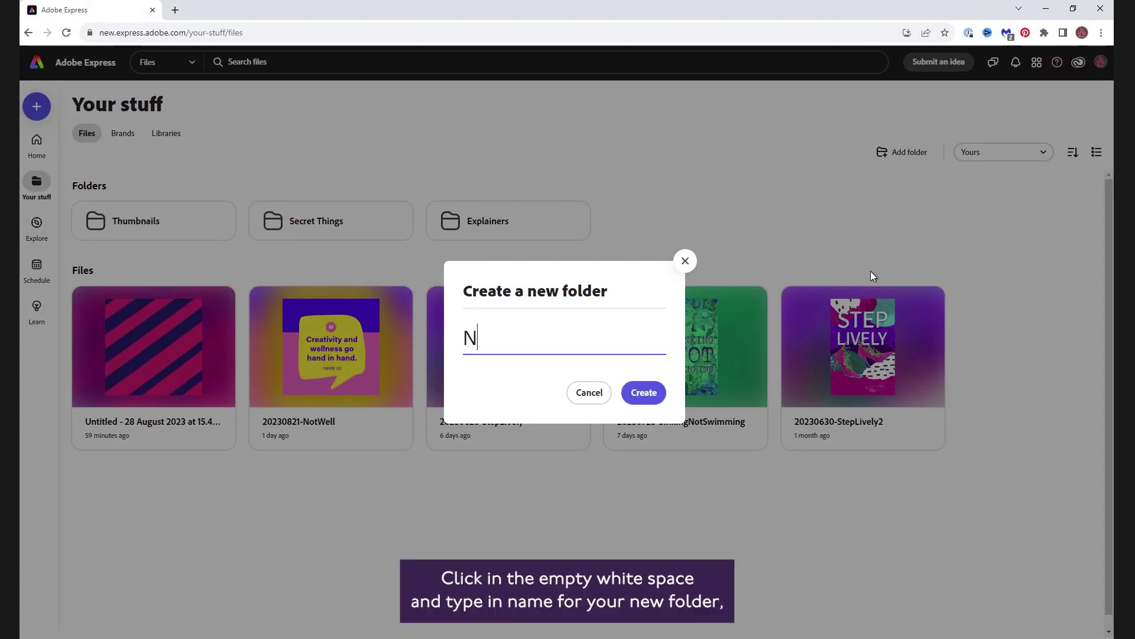
text(o One Can See This!)
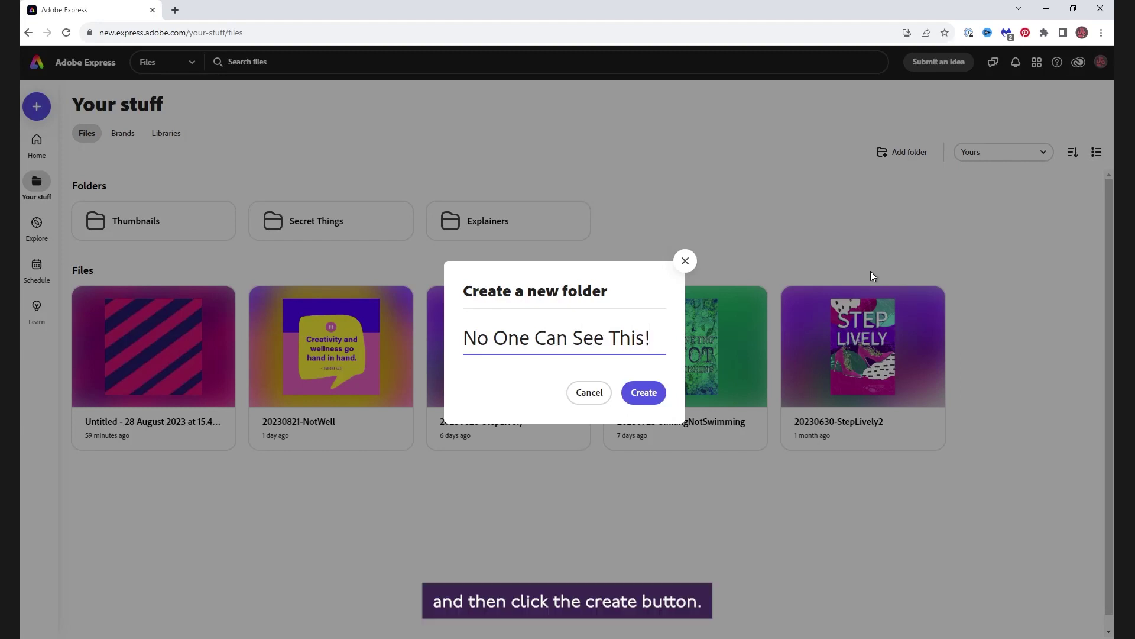
click(643, 392)
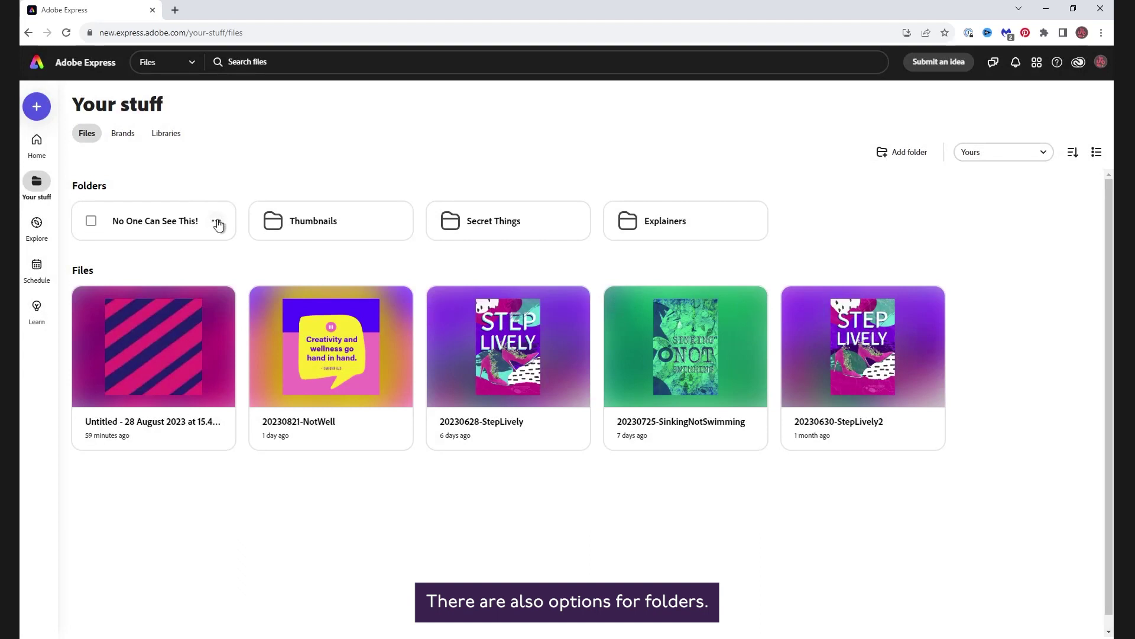
mouse_move(153, 221)
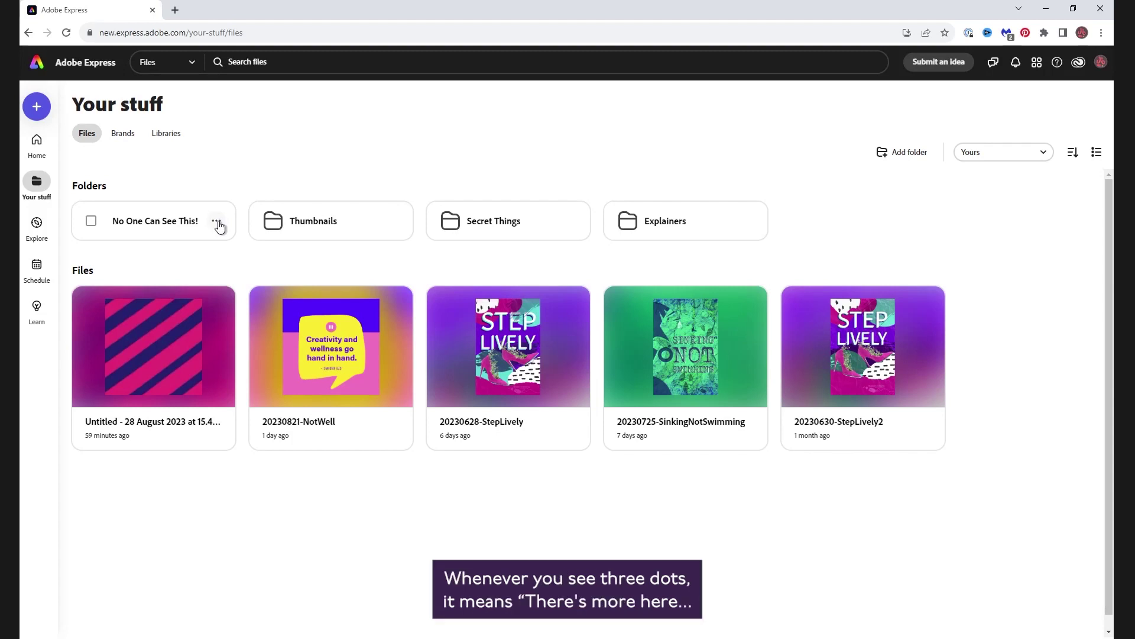
- Show the rename, duplicate, move and delete options for the 'No One Can See This!' folder
click(216, 222)
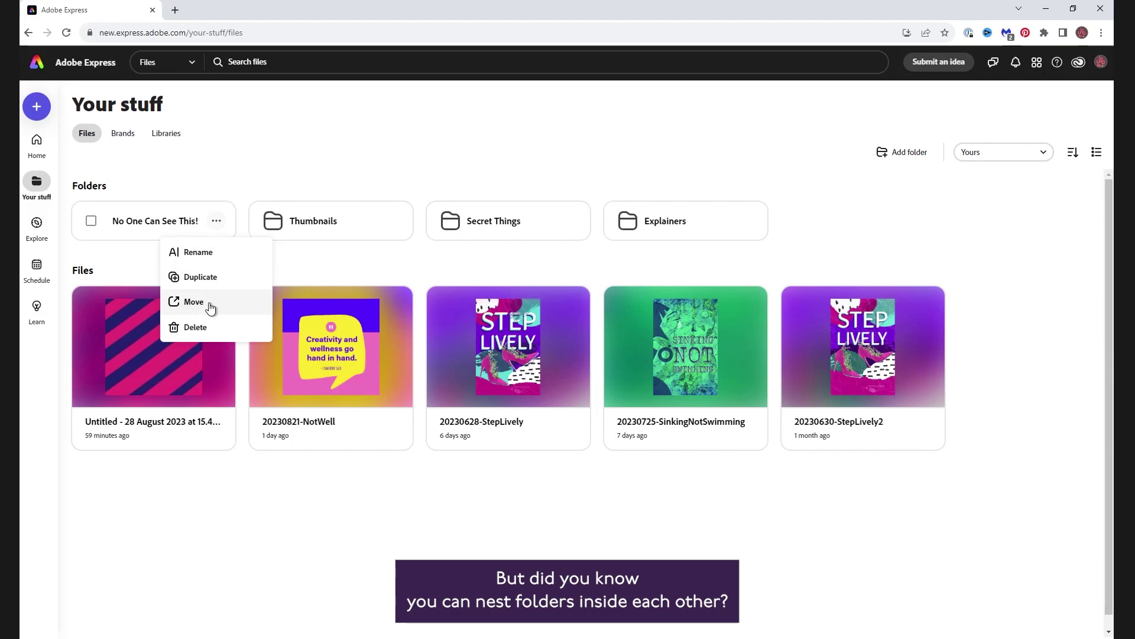
- Move 'No One Can See This!' into a new 'Top Secret Stuff' folder
click(210, 306)
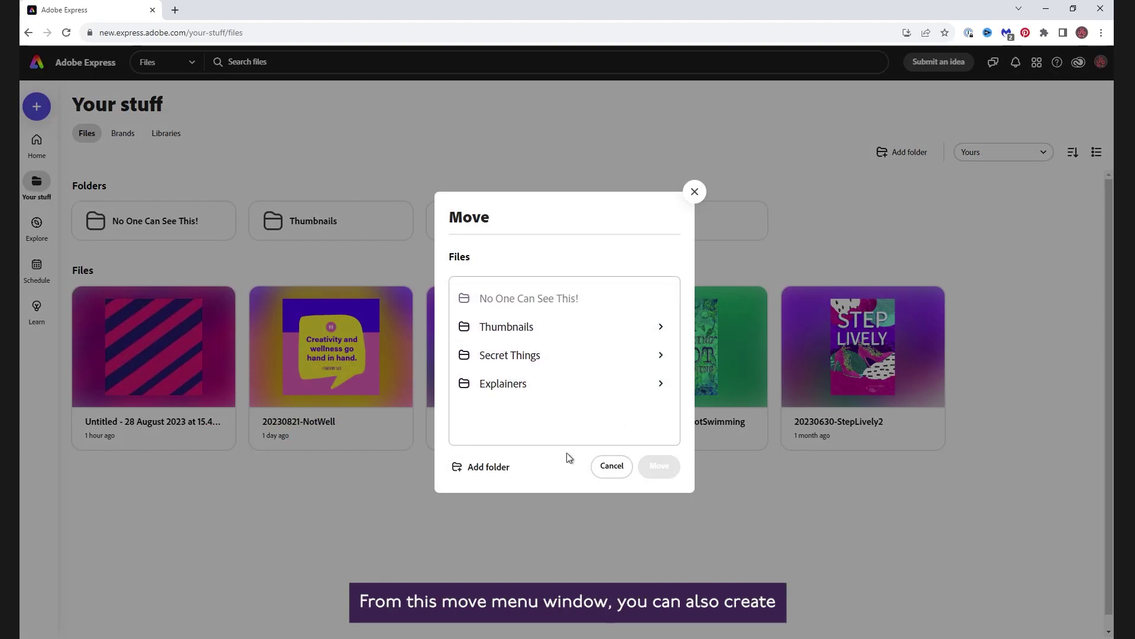
click(483, 466)
text(Top Secret Stuff)
click(659, 465)
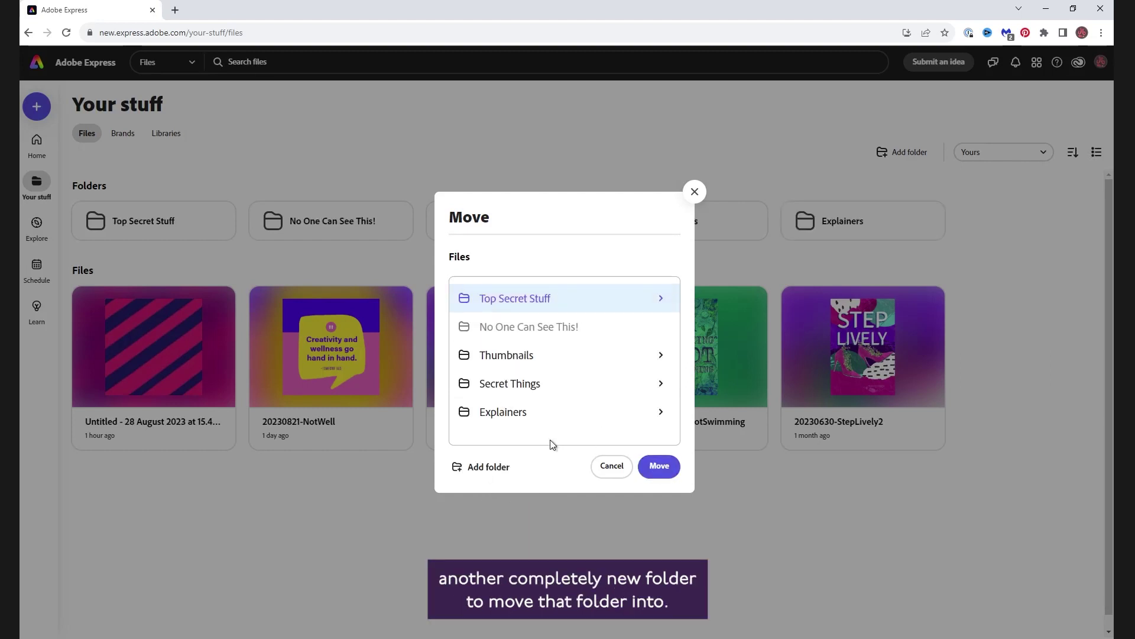
click(658, 466)
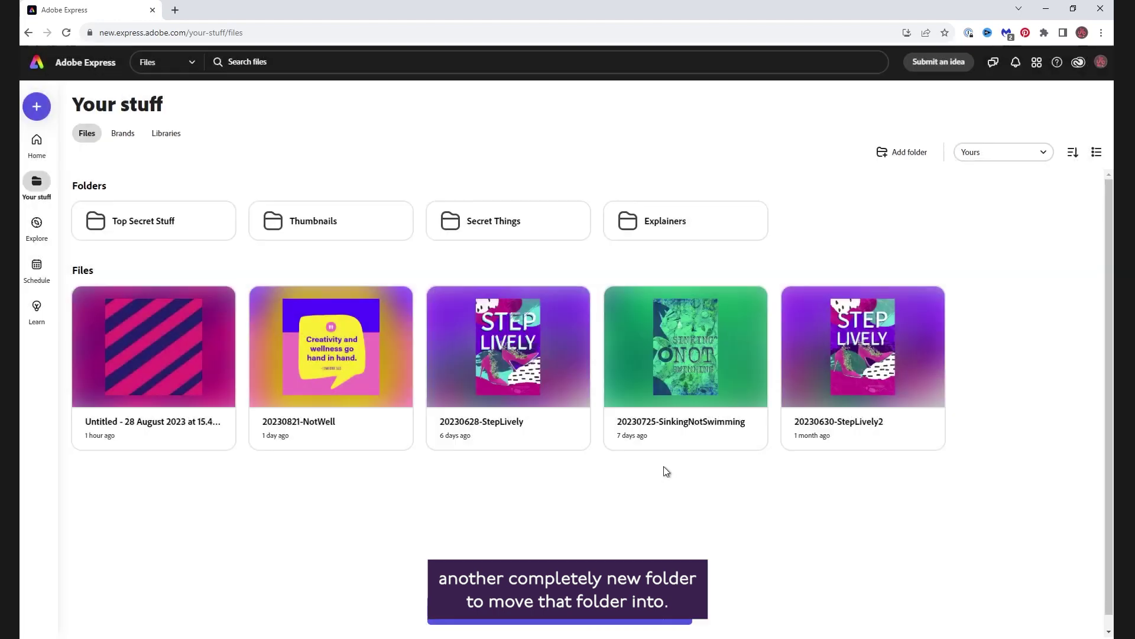
- Check 'Top Secret Stuff' contains the nested folder, then return to Your stuff
click(177, 221)
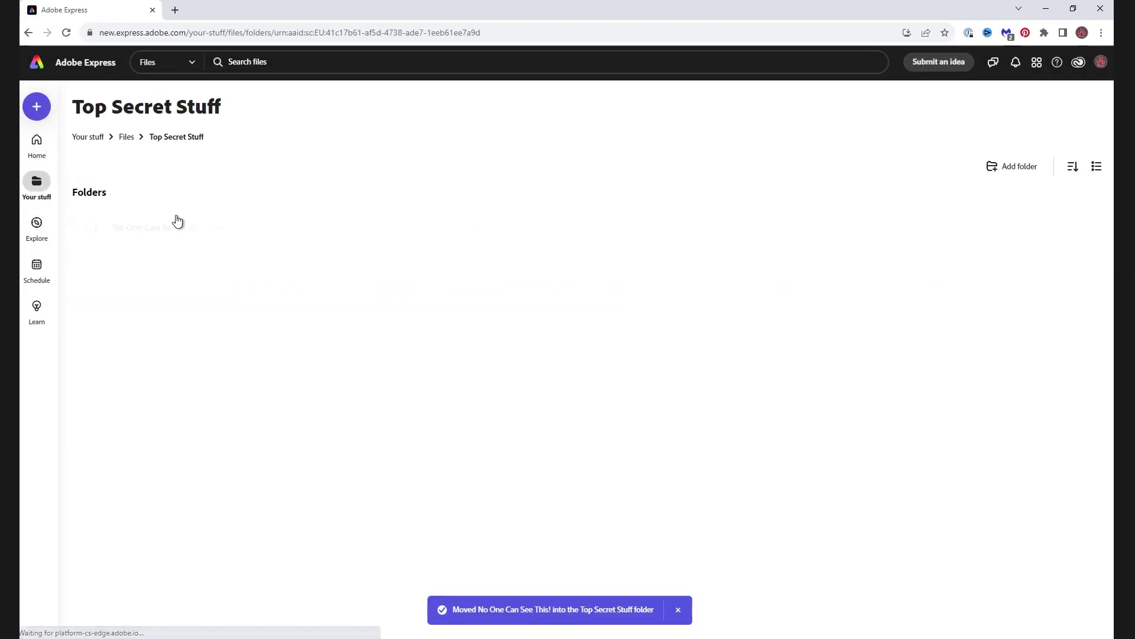
click(127, 141)
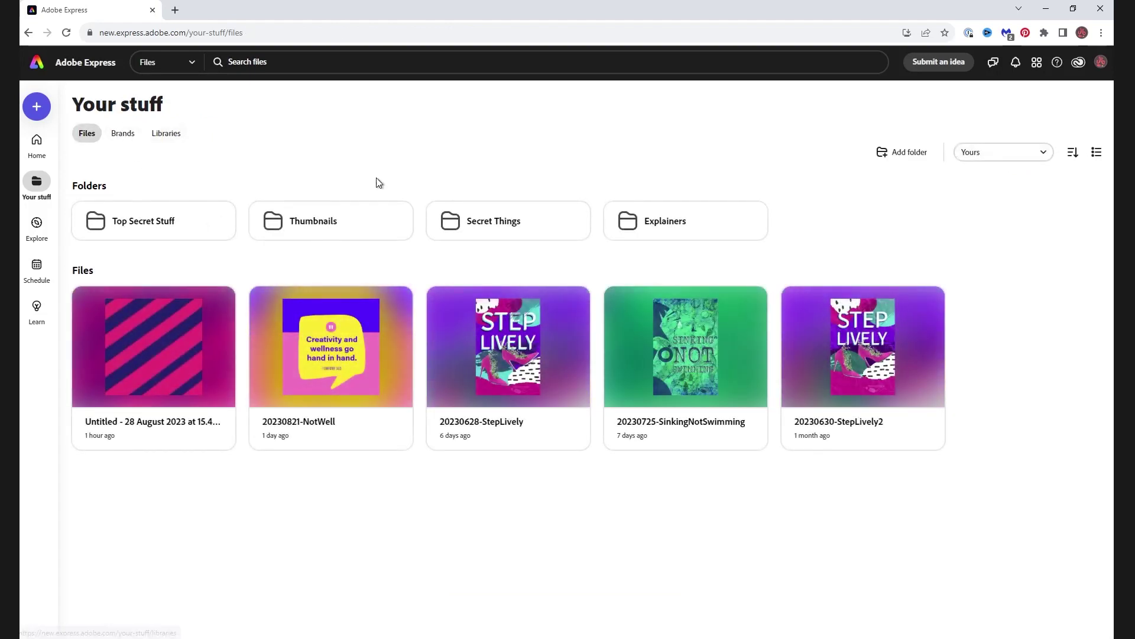
mouse_move(355, 221)
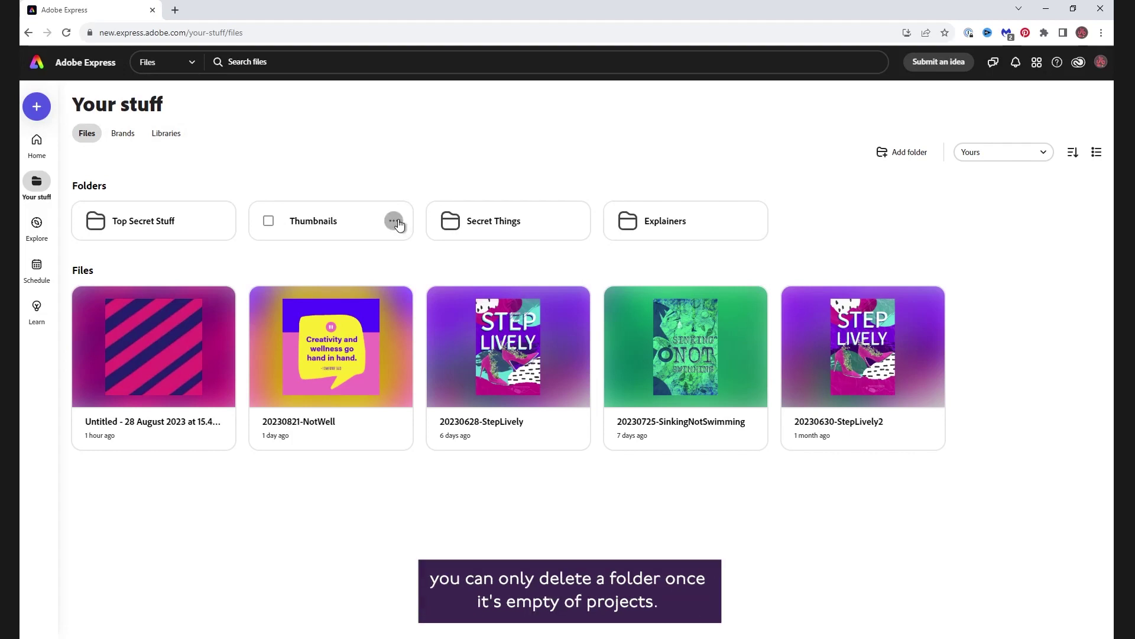
click(394, 221)
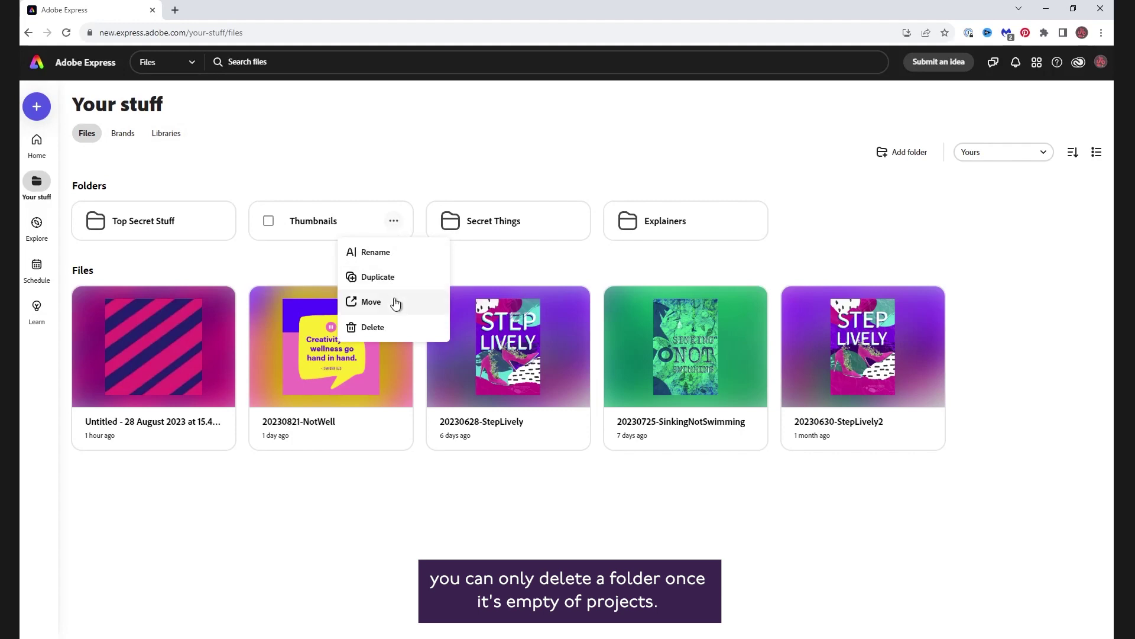
click(390, 327)
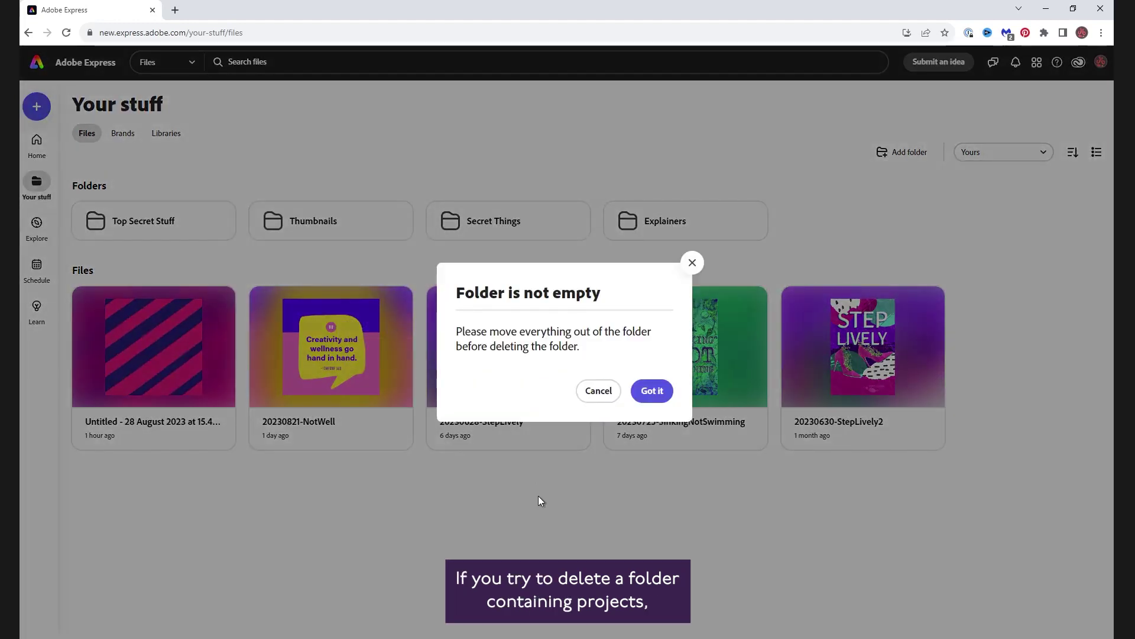
click(599, 395)
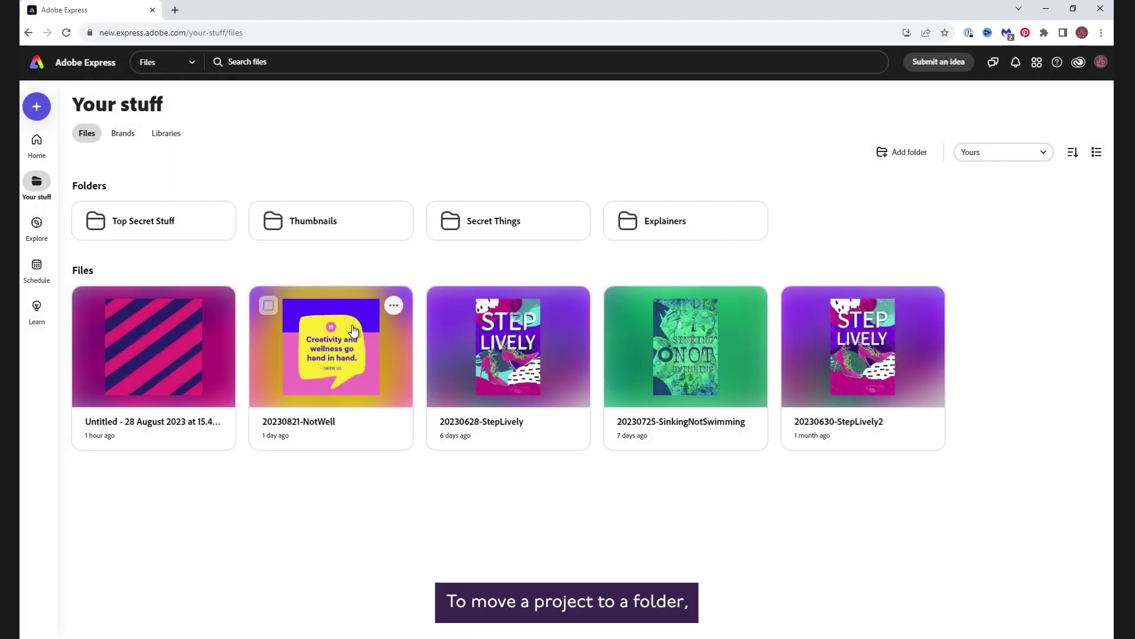
- Move the 20230821-NotWell project into the 'Top Secret Stuff' folder
click(395, 309)
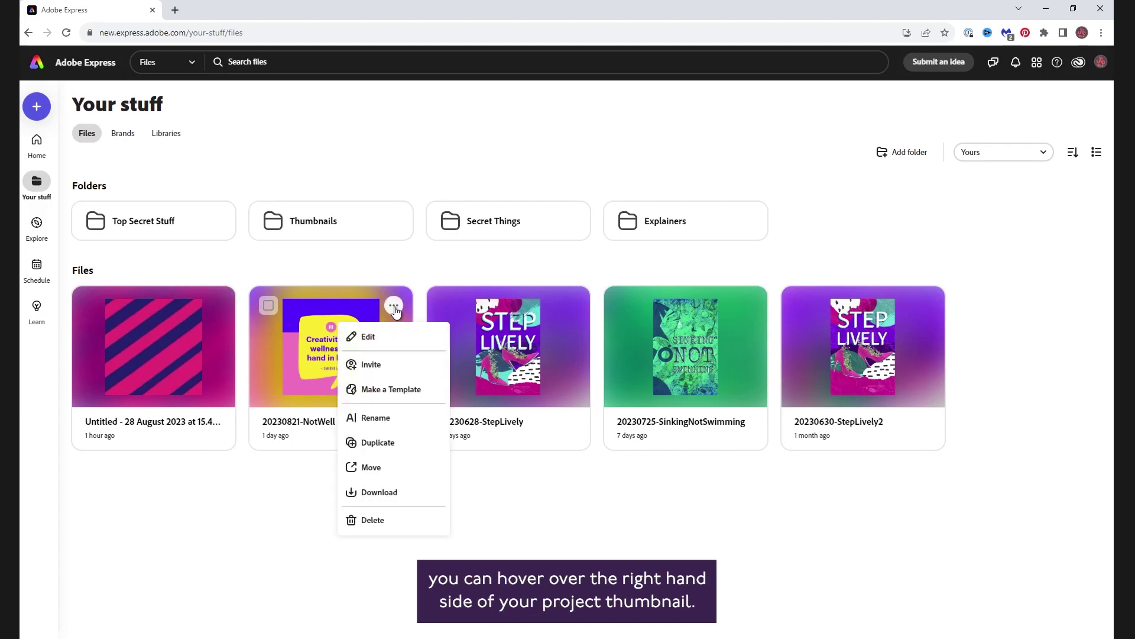
click(384, 478)
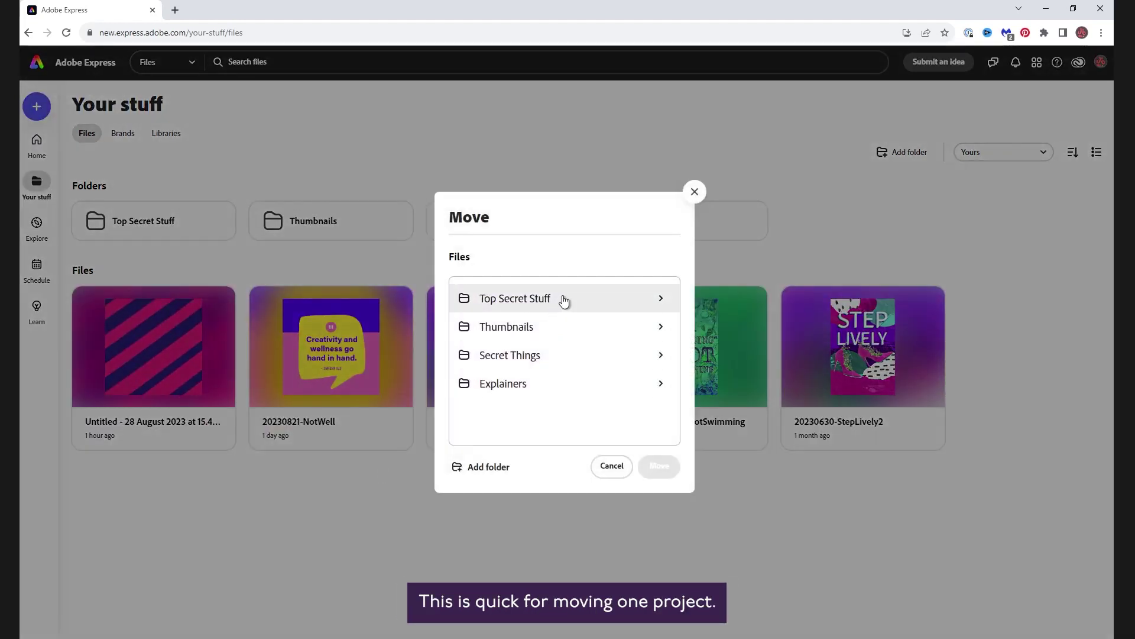
click(565, 301)
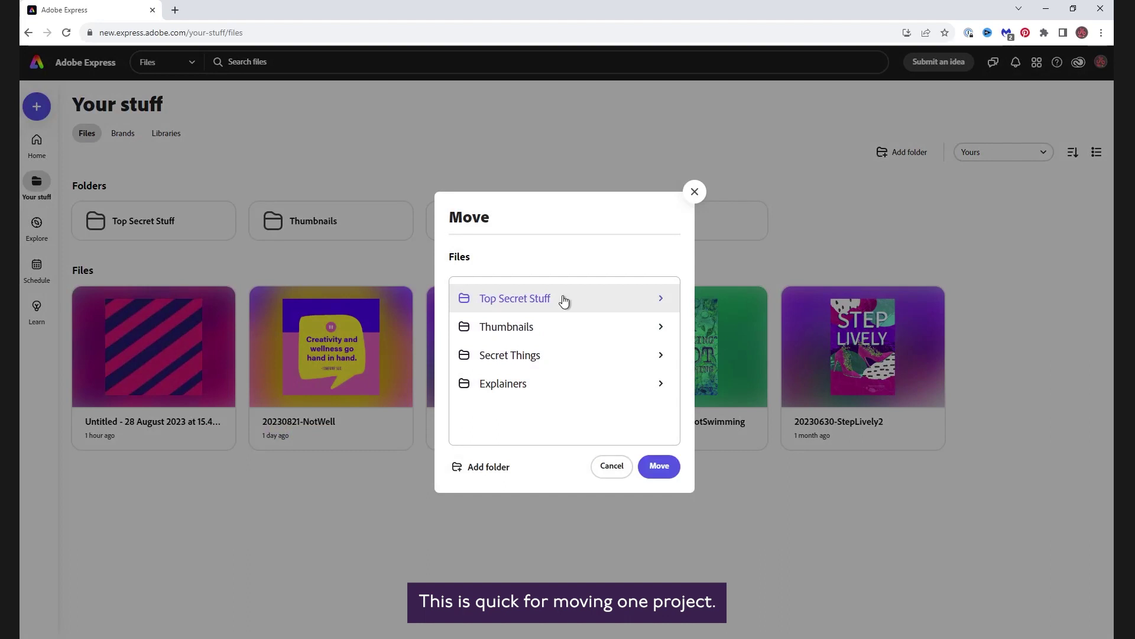
click(659, 466)
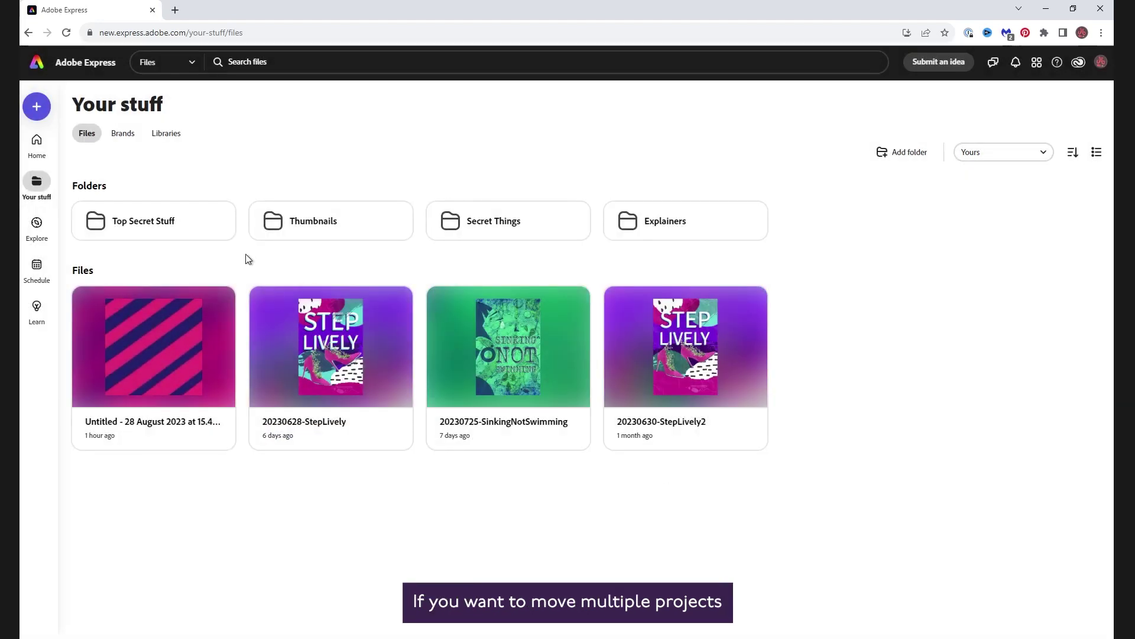
mouse_move(331, 346)
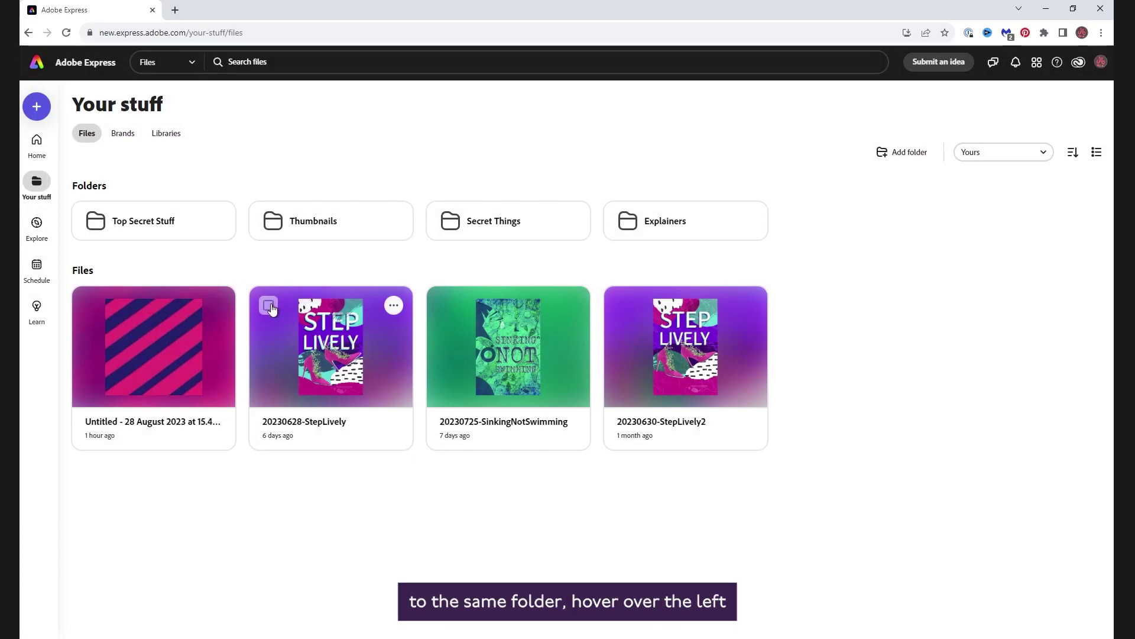
- Tick the 20230628-StepLively and 20230630-StepLively2 projects so two are selected
click(270, 306)
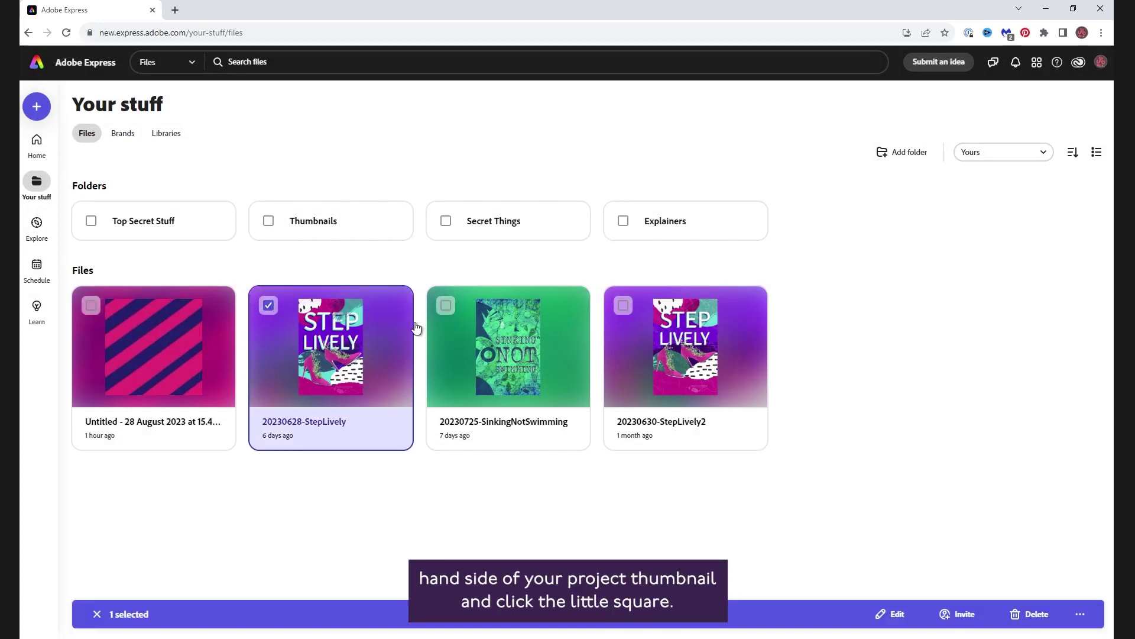
mouse_move(685, 350)
click(624, 307)
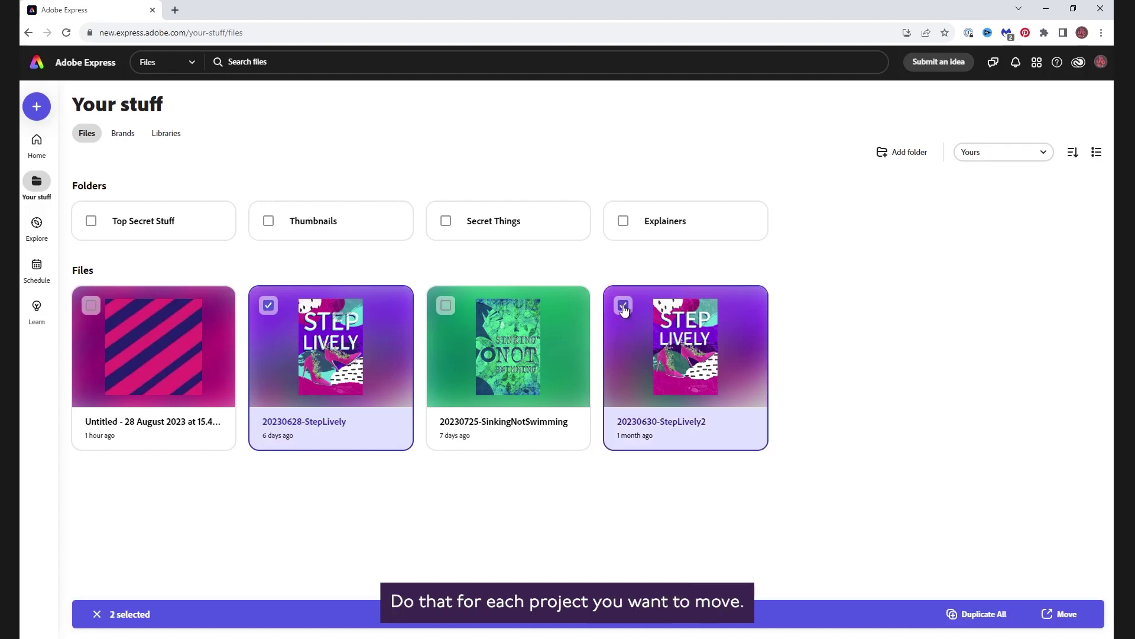